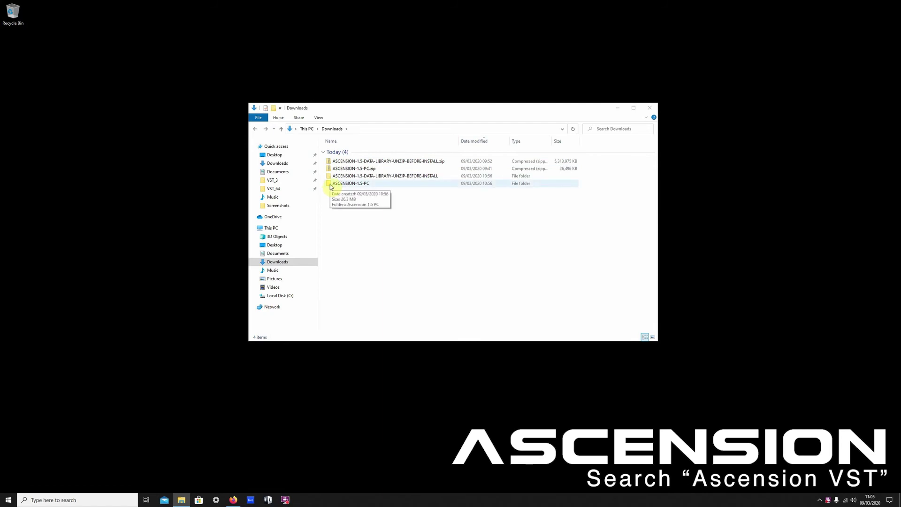
Open Downloads > ASCENSION-1.5-PC > Ascension 1.5 PC and launch Ascension 1.5 Installer PC.exe
double_click(330, 186)
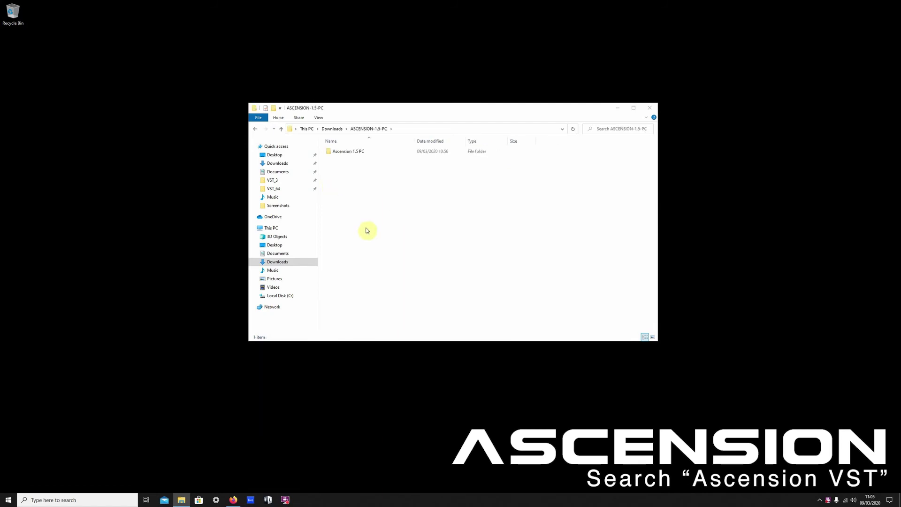
click(331, 152)
double_click(330, 152)
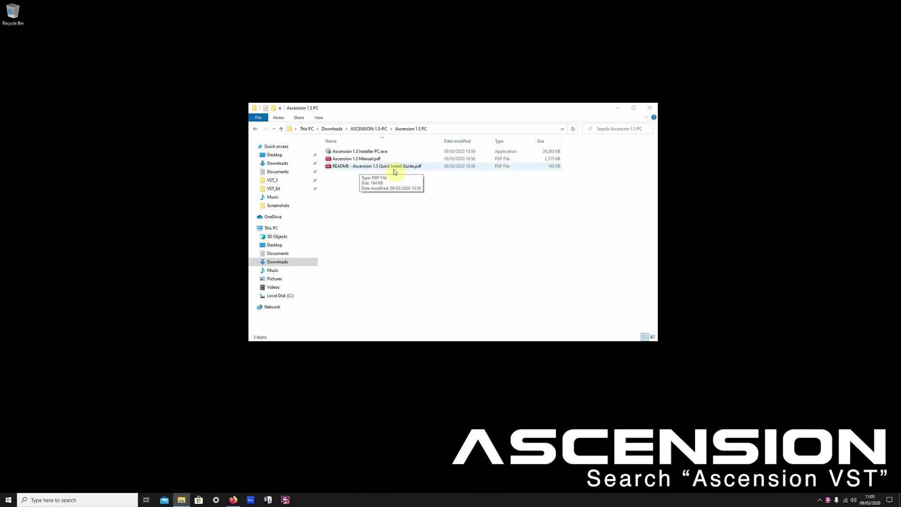
click(333, 152)
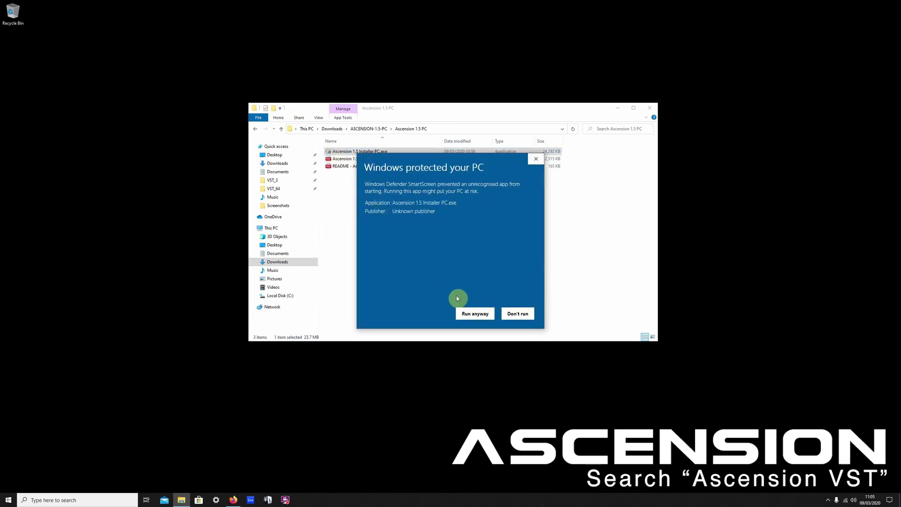
Run the installer past the SmartScreen warning, accept the license, and set the VST64 folder to C:\VST_64\
click(470, 314)
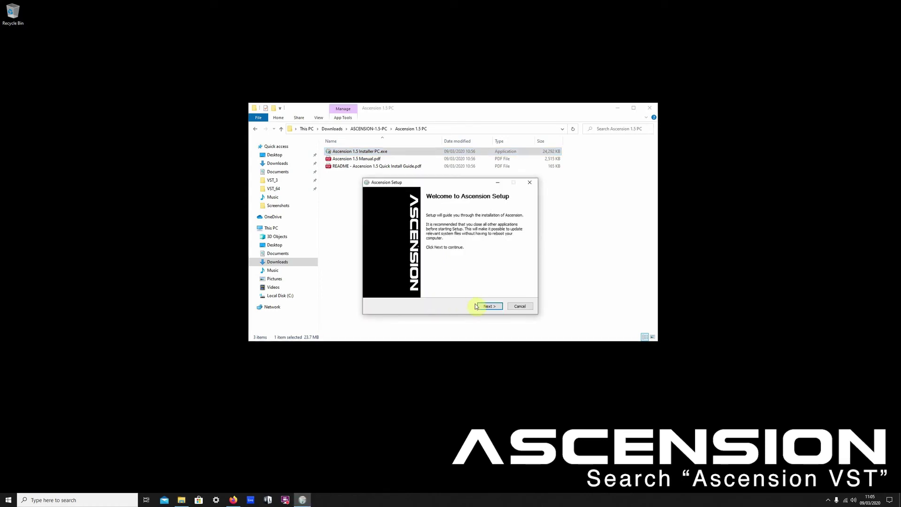
click(485, 307)
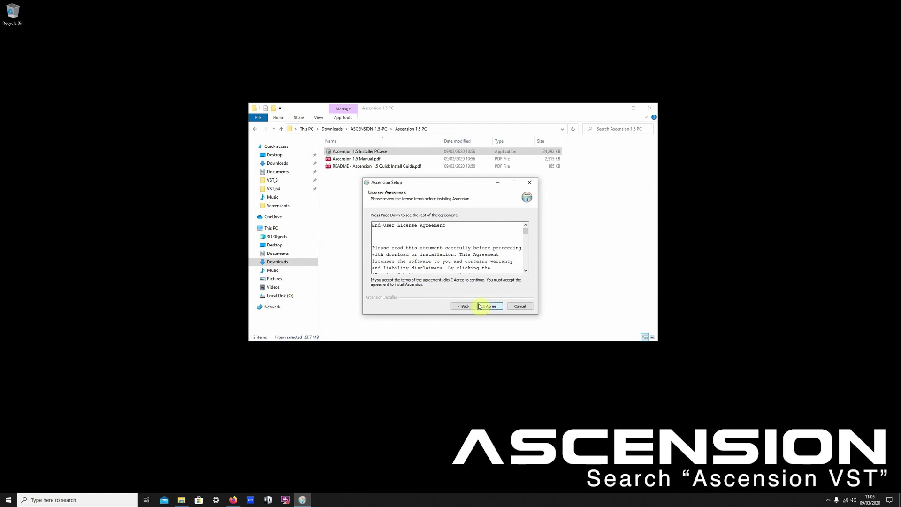
click(486, 307)
click(490, 308)
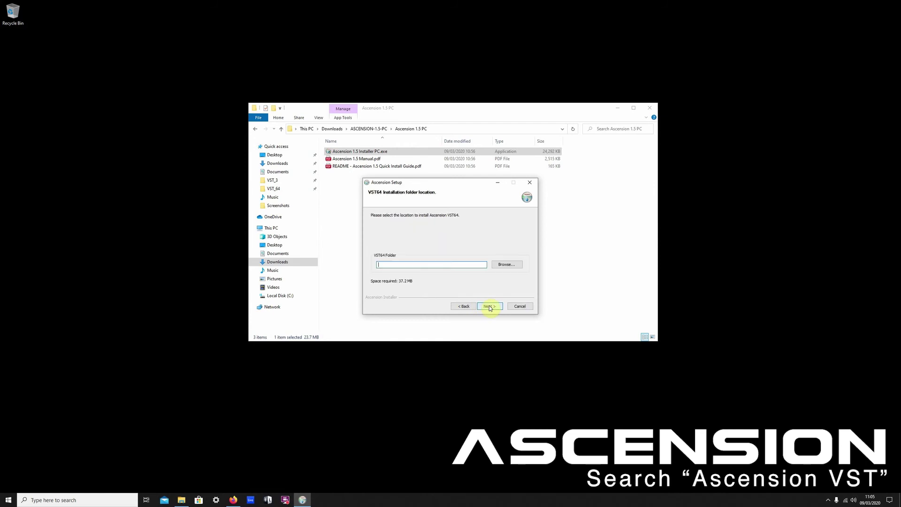
click(506, 264)
double_click(423, 244)
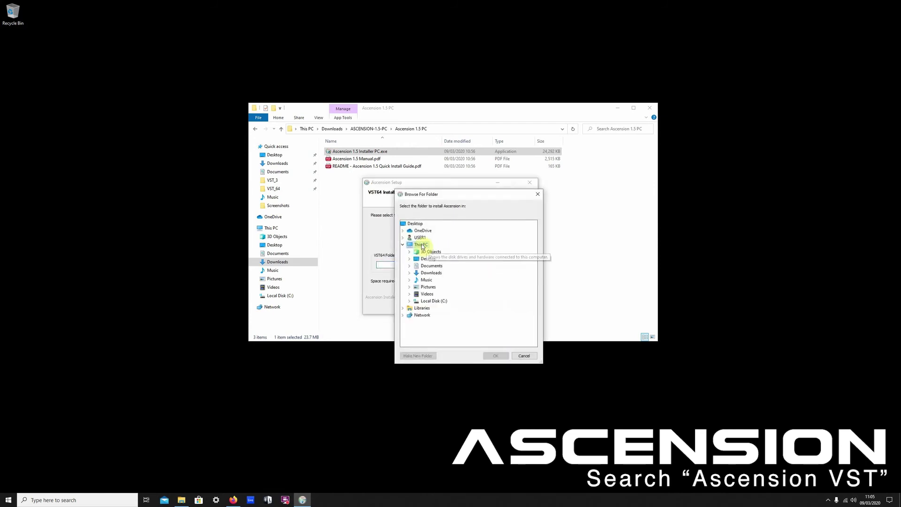
double_click(436, 303)
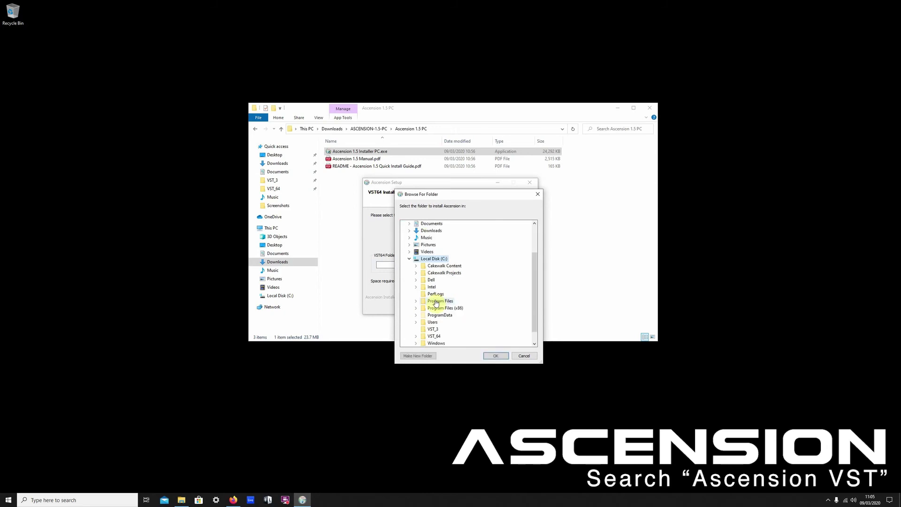
double_click(444, 341)
click(495, 355)
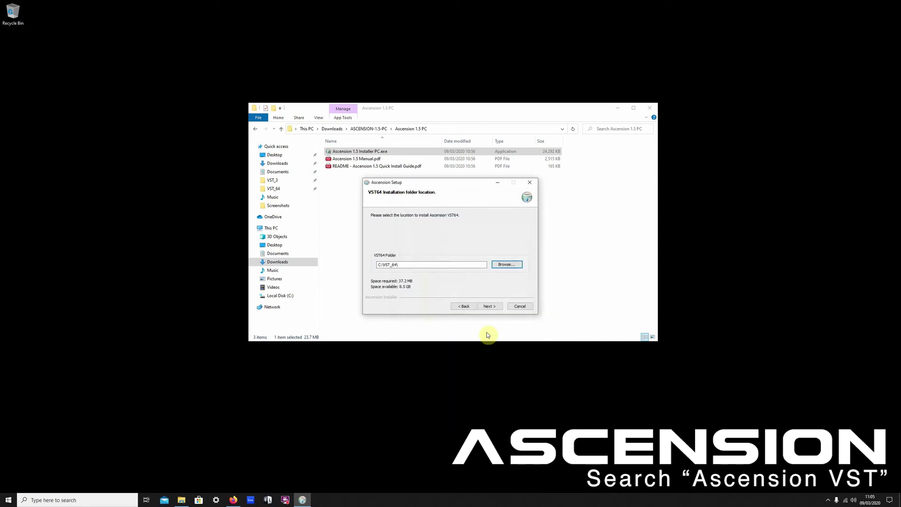
Set the VST3 folder to C:\VST_3\, install Ascension, and finish setup
click(489, 310)
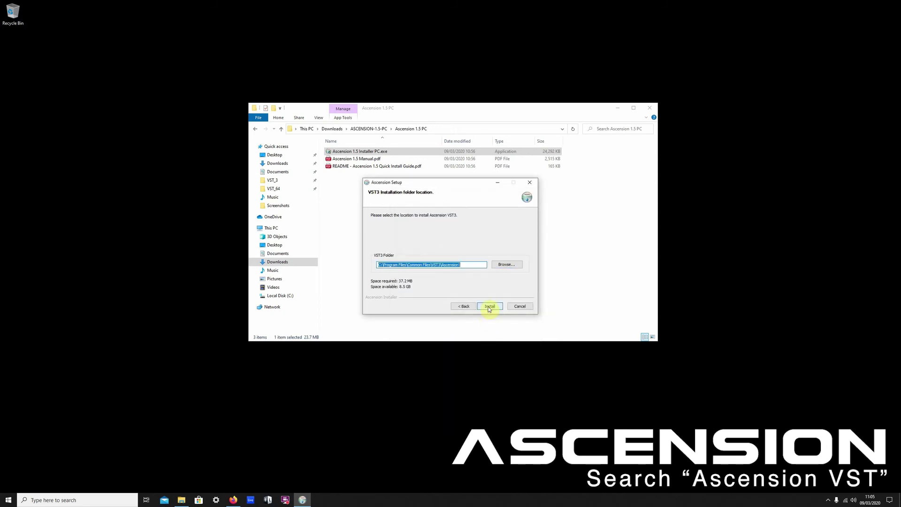
click(499, 265)
double_click(423, 244)
double_click(434, 301)
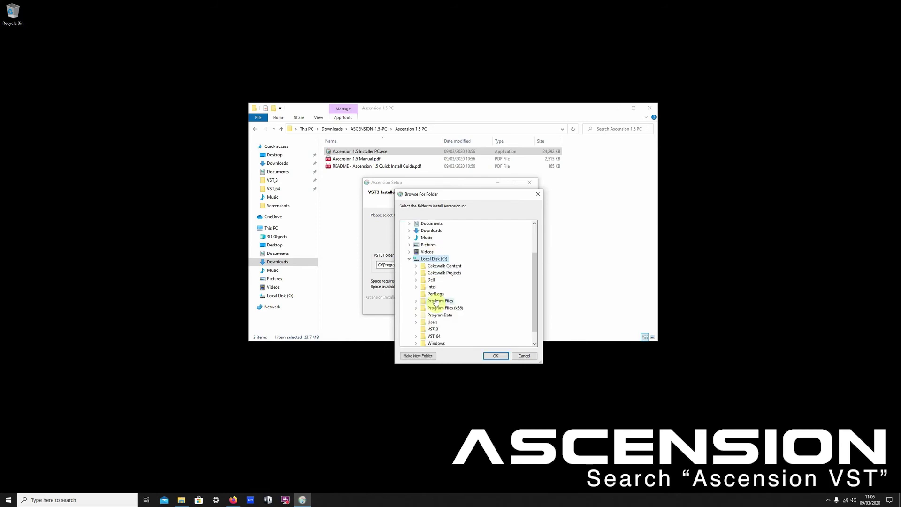
click(432, 329)
click(494, 355)
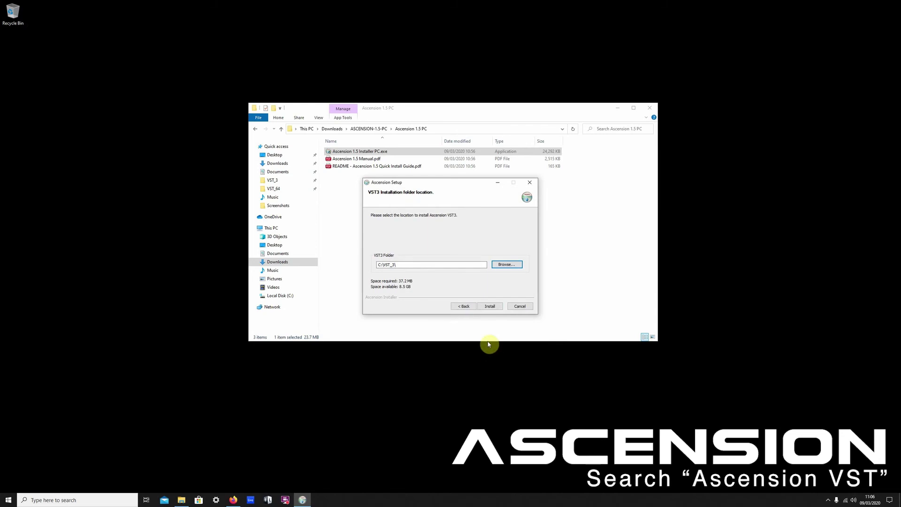
click(488, 307)
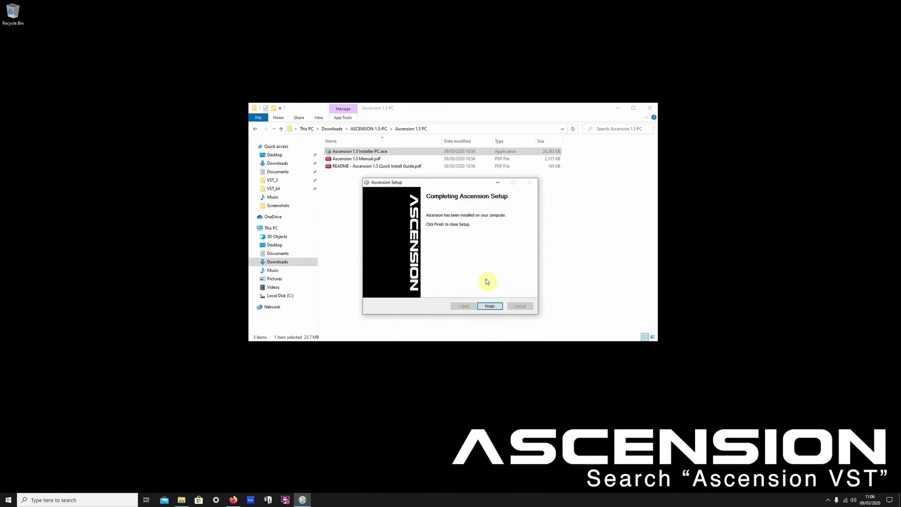
click(489, 306)
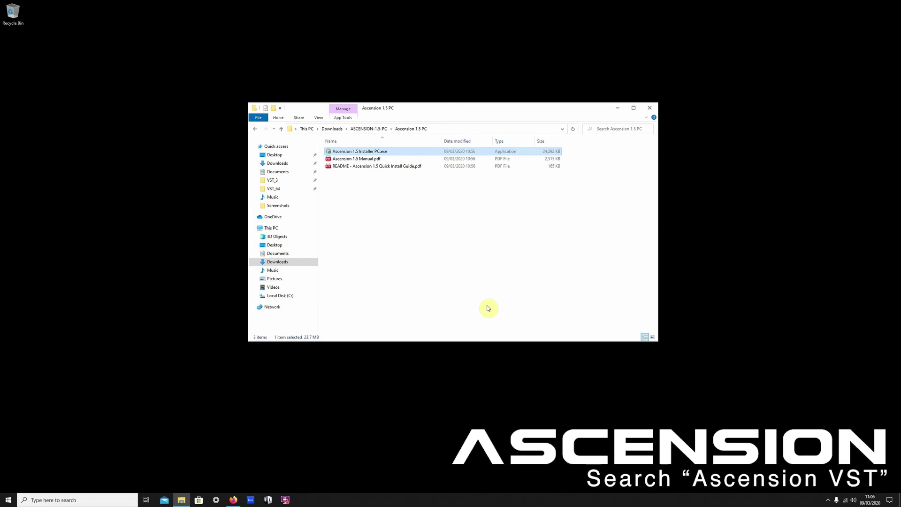
Bring up the Ascension activation form's Hardware ID field in Firefox, then start Ableton Live
click(618, 109)
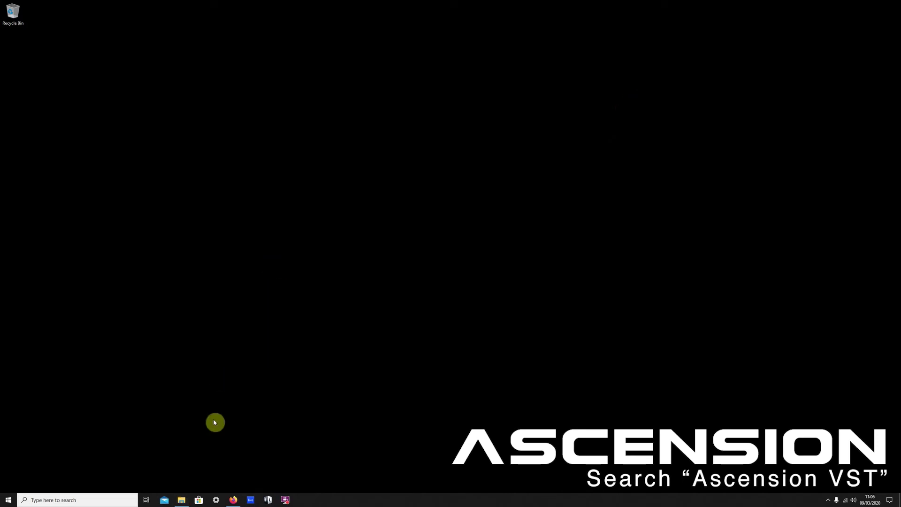
click(233, 500)
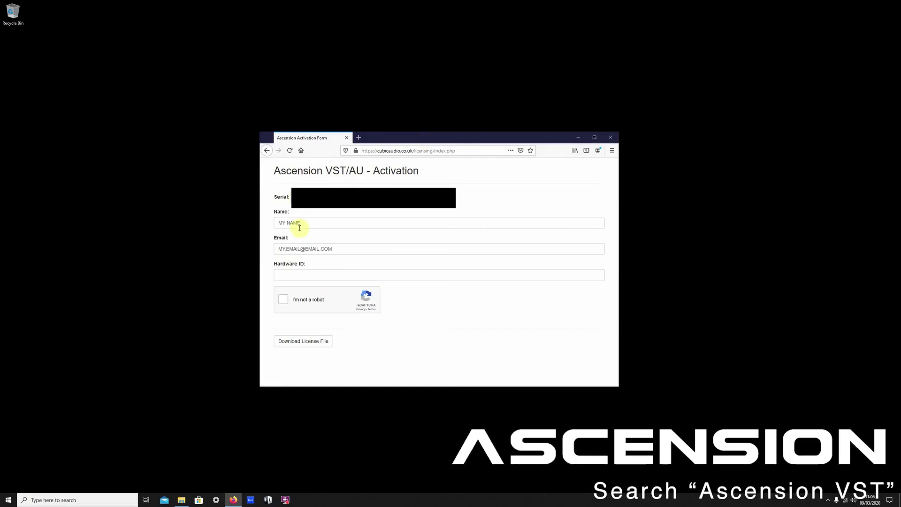
click(321, 275)
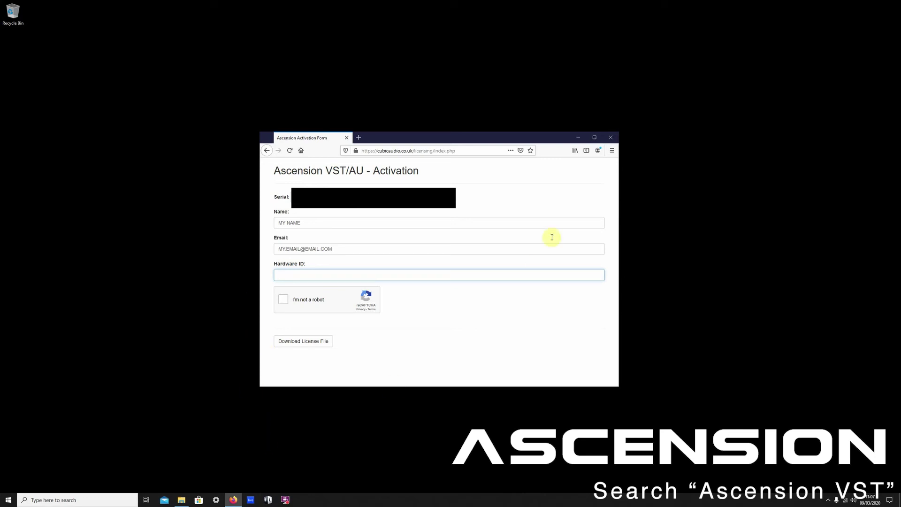
click(241, 466)
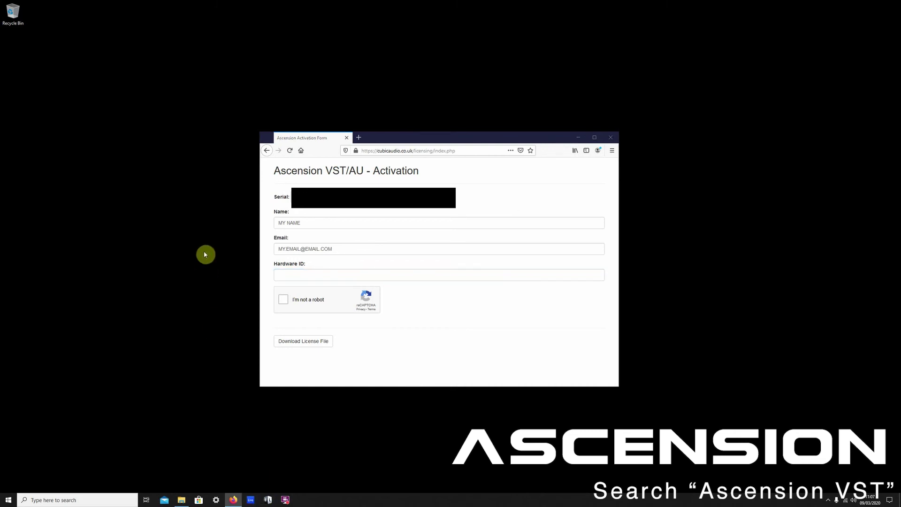
Load the Ascension_64 plug-in onto a MIDI track in Live
click(578, 138)
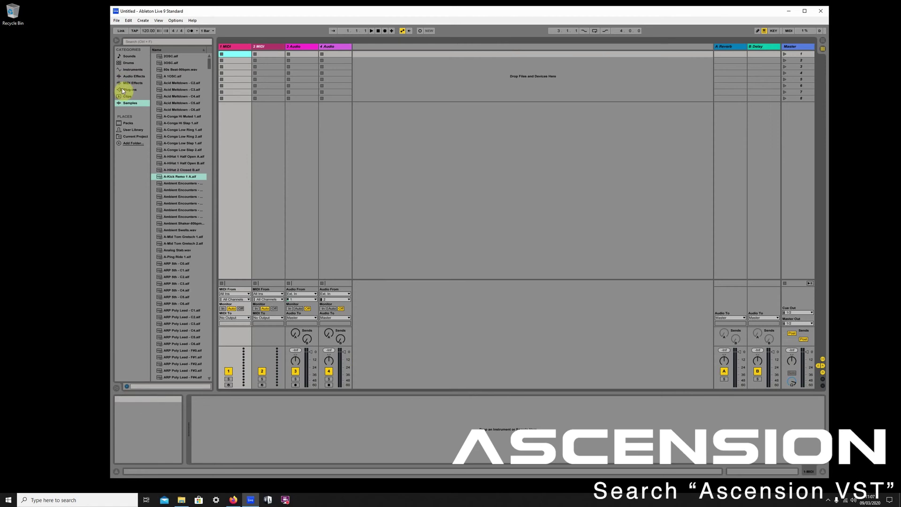
click(130, 90)
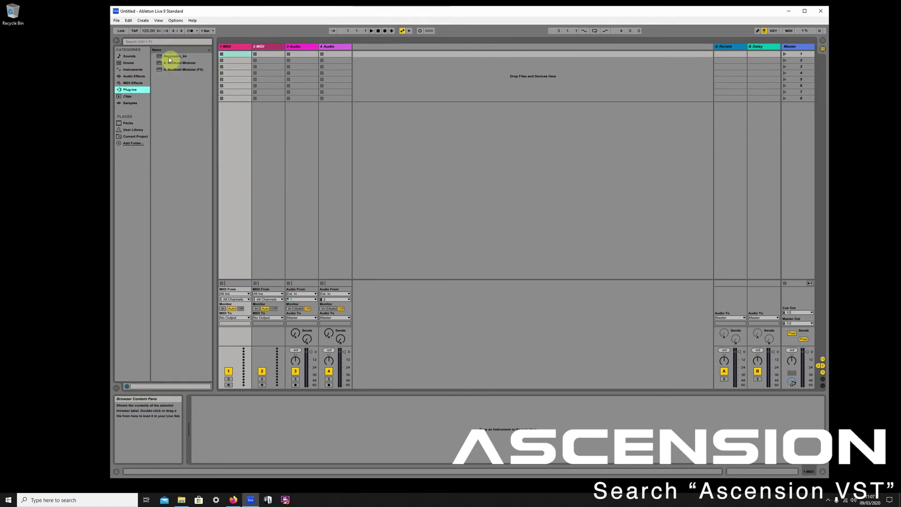
drag(171, 55, 240, 54)
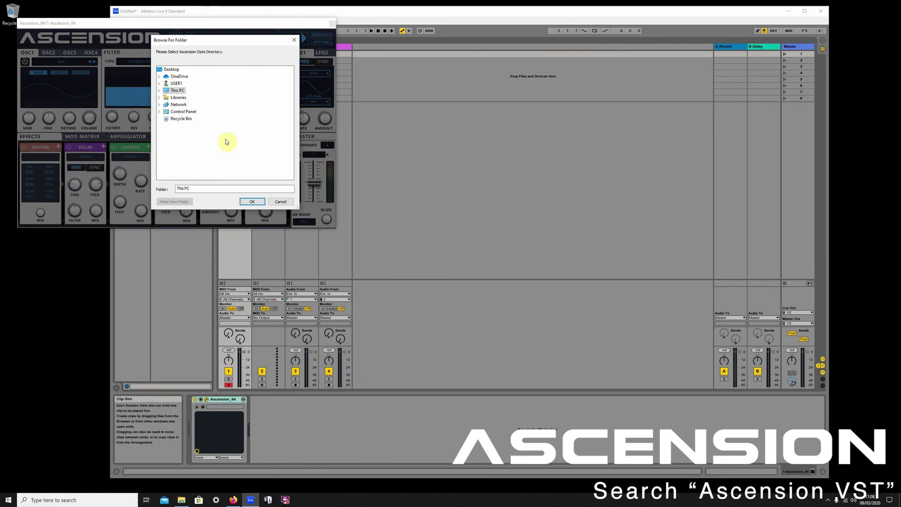
Set Ascension's library to the data folder in Downloads > ASCENSION-1.5-DATA-LIBRARY
double_click(170, 90)
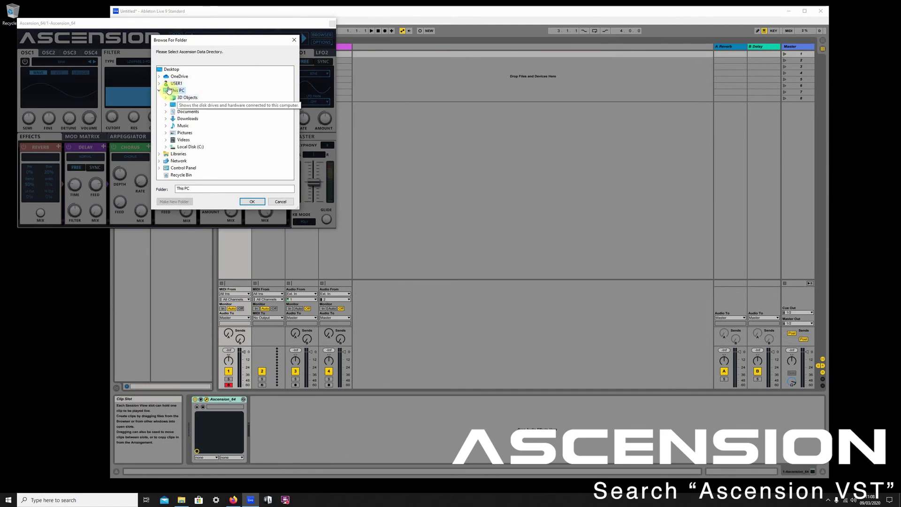
double_click(188, 119)
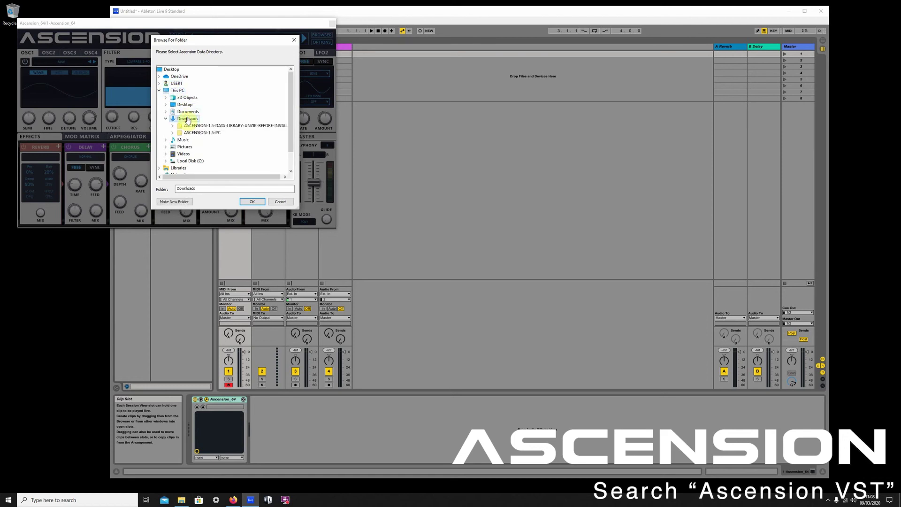
double_click(185, 125)
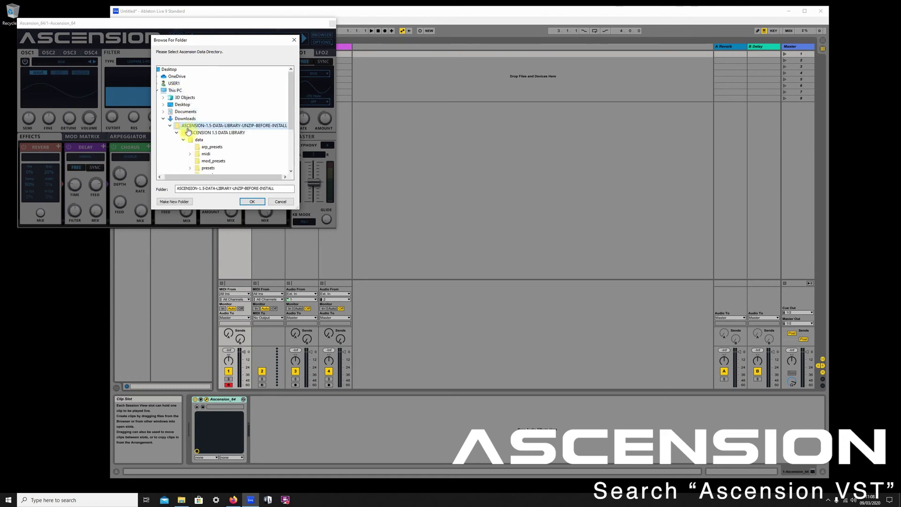
double_click(194, 141)
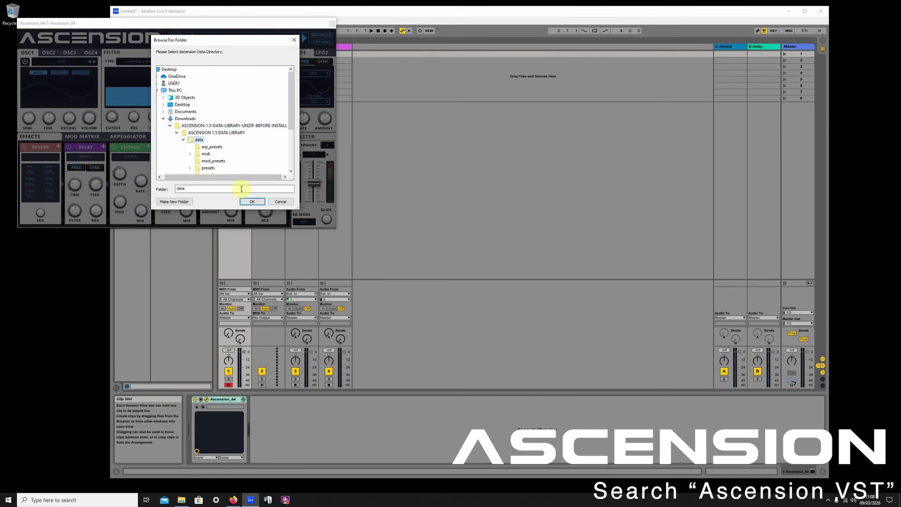
click(251, 203)
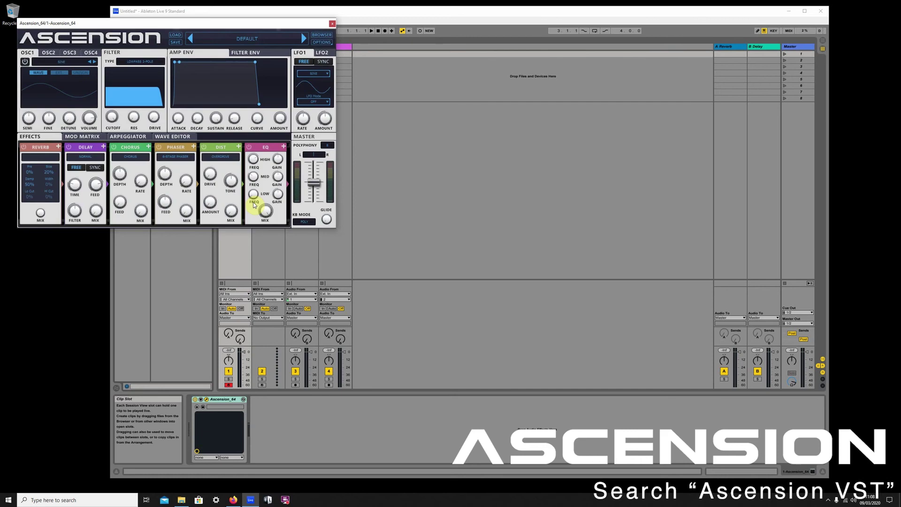
Center the Ascension window and copy its hardware ID from OPTIONS > Settings
drag(229, 24, 439, 99)
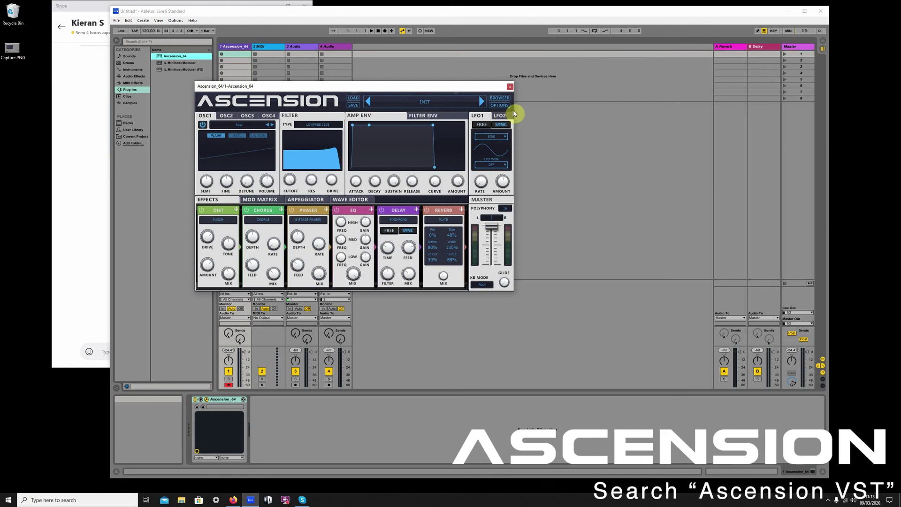
click(505, 106)
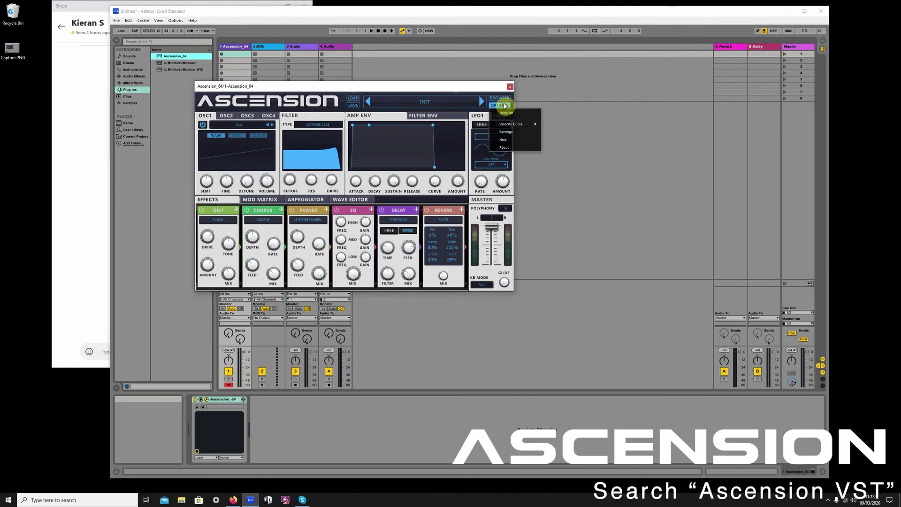
click(505, 132)
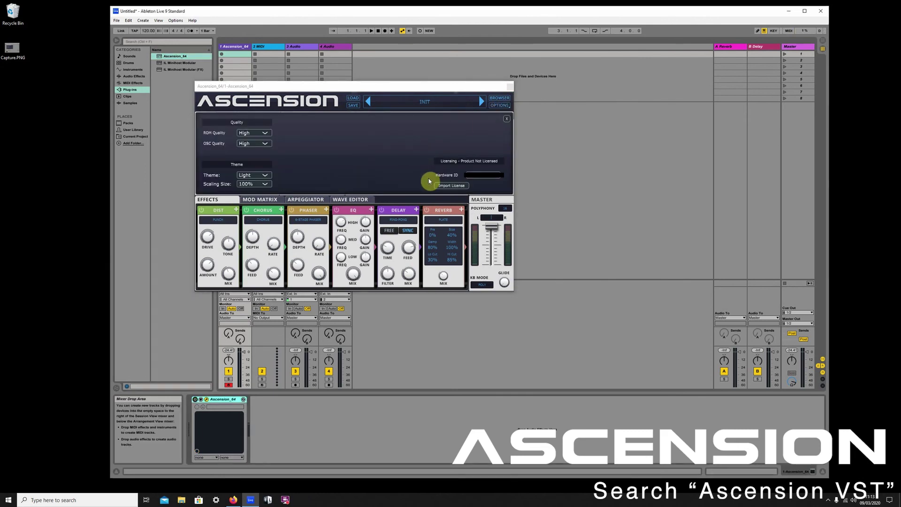
click(478, 176)
click(478, 264)
Paste the copied hardware ID into the activation form and pass the reCAPTCHA check
click(784, 11)
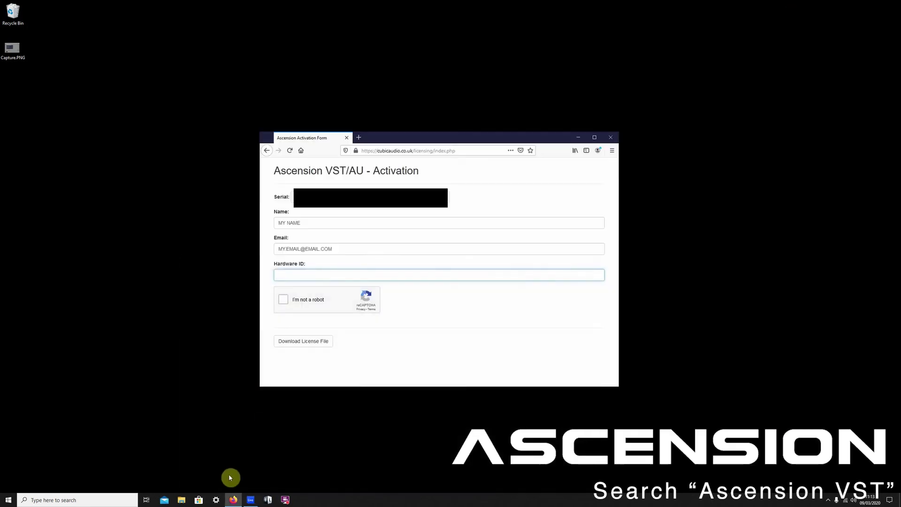
right_click(278, 273)
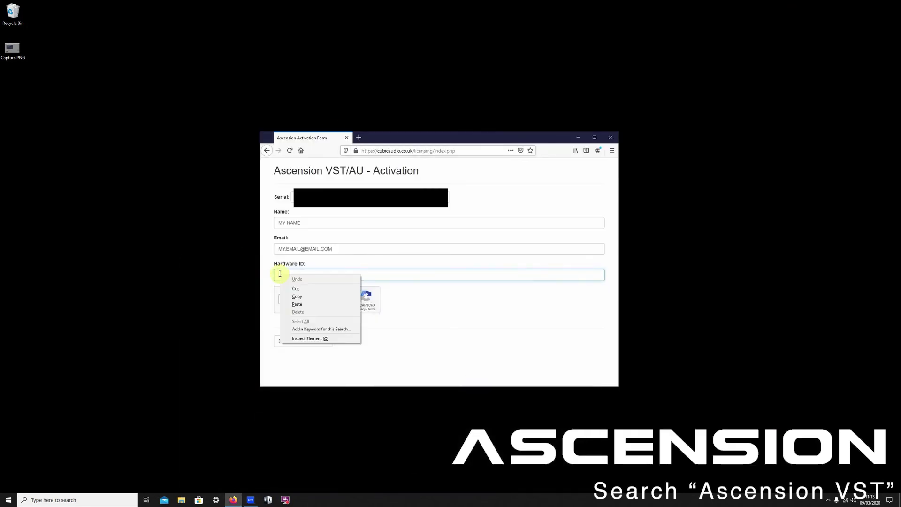
click(296, 303)
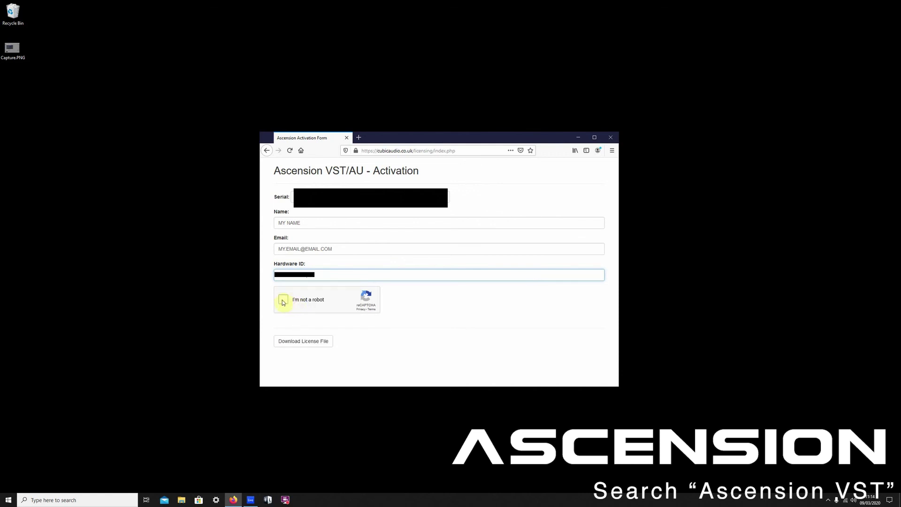
click(281, 300)
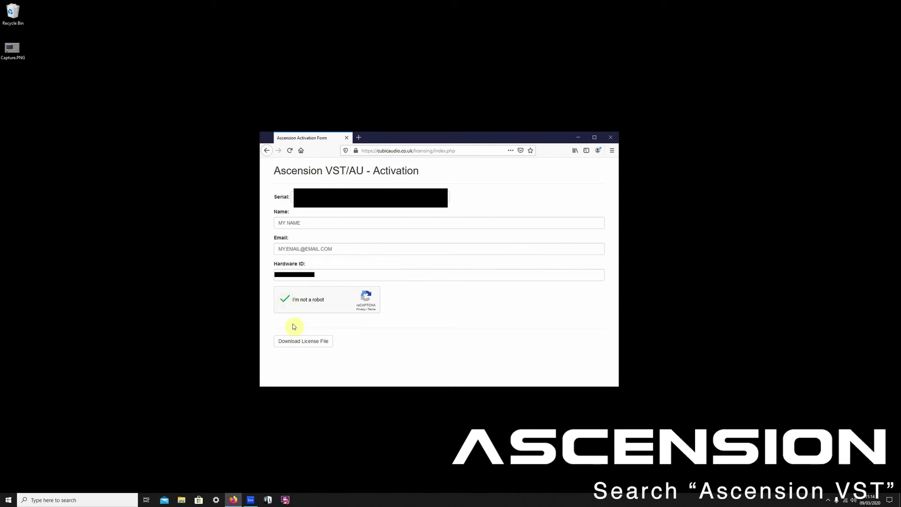
Download the Ascension license file and save it into Downloads
click(301, 343)
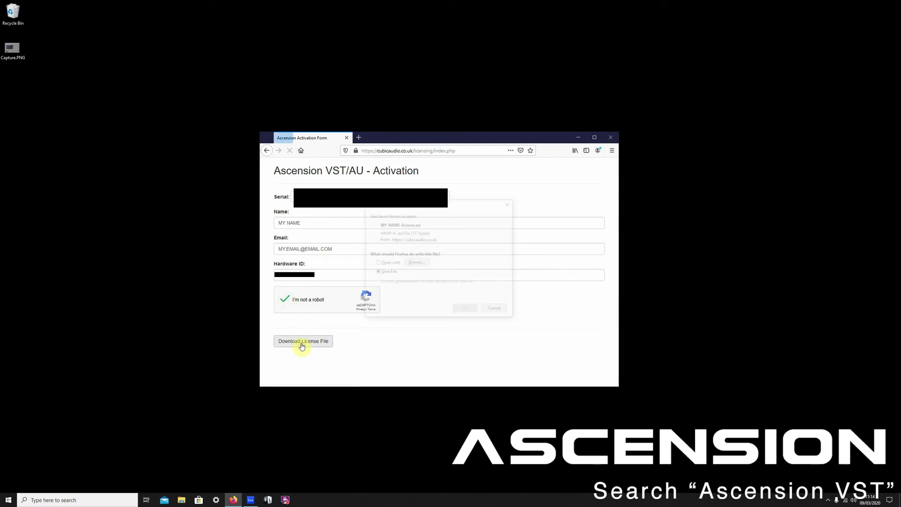
click(462, 302)
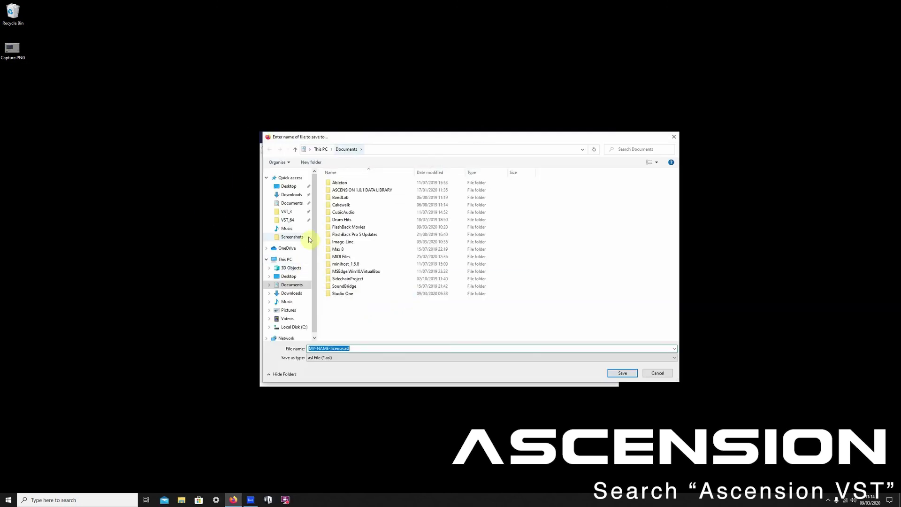
click(292, 196)
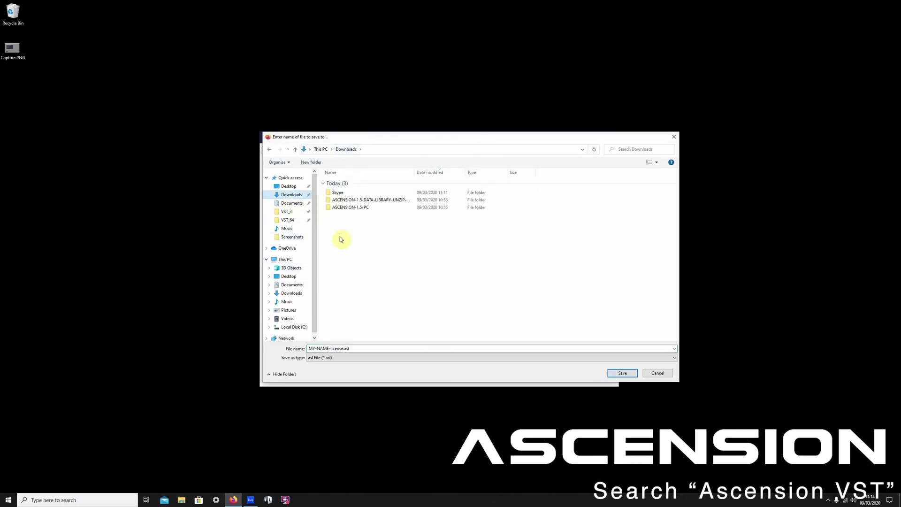
click(624, 377)
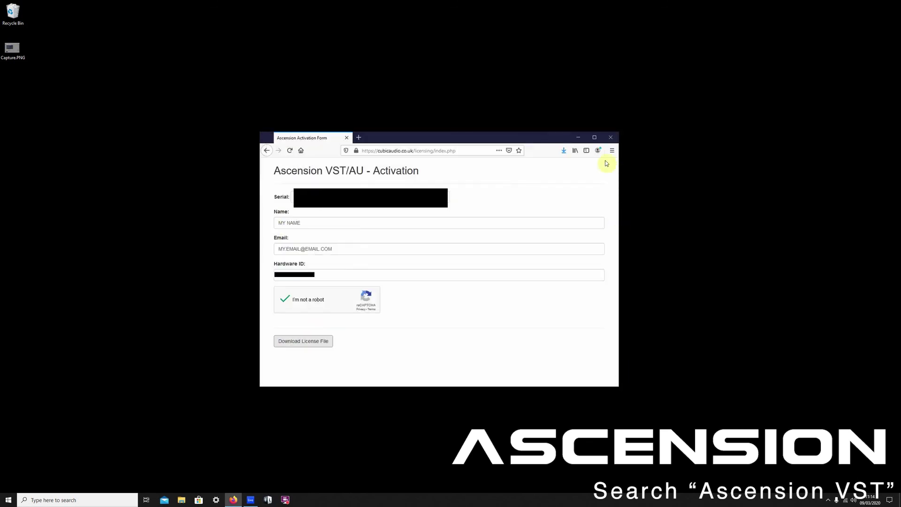
Import the downloaded .asl license file from Downloads into Ascension in Live
click(579, 139)
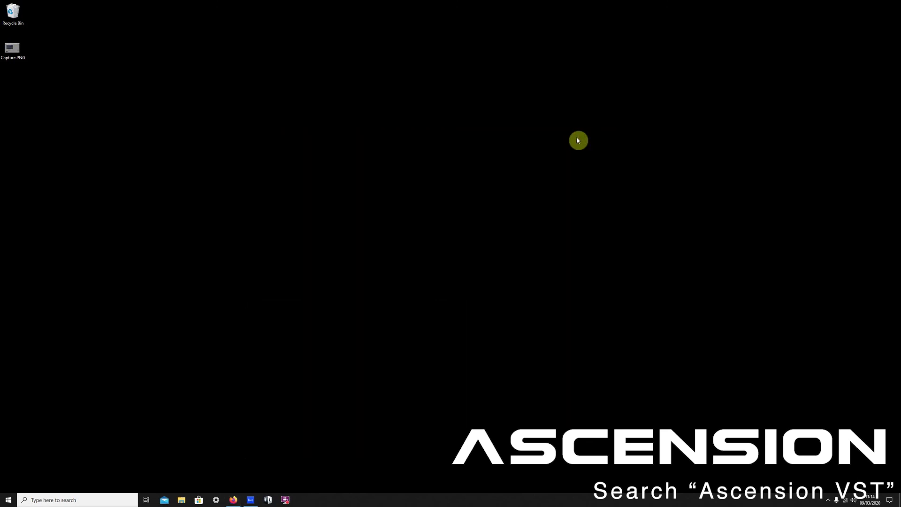
click(250, 500)
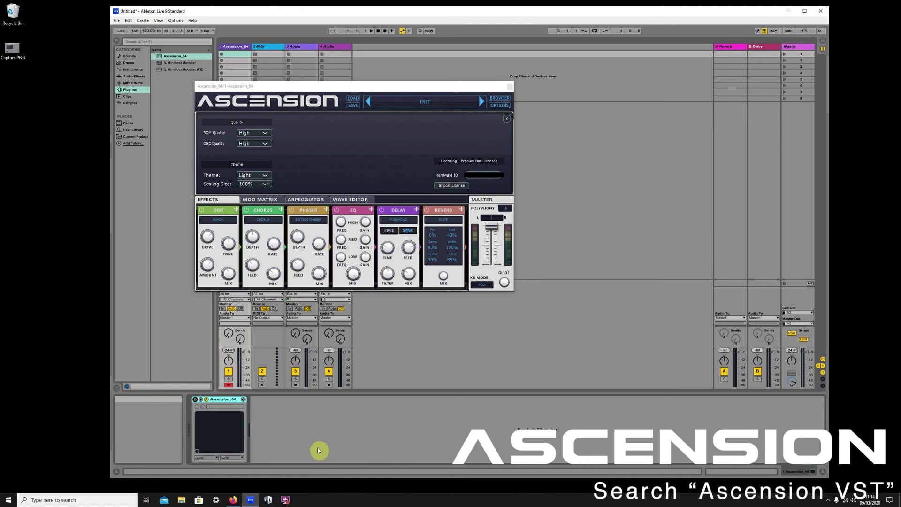
click(443, 187)
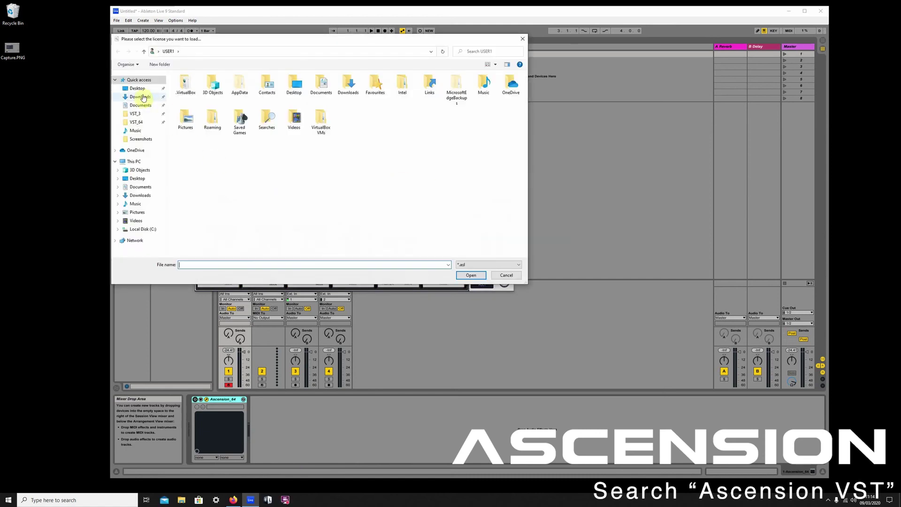
click(140, 97)
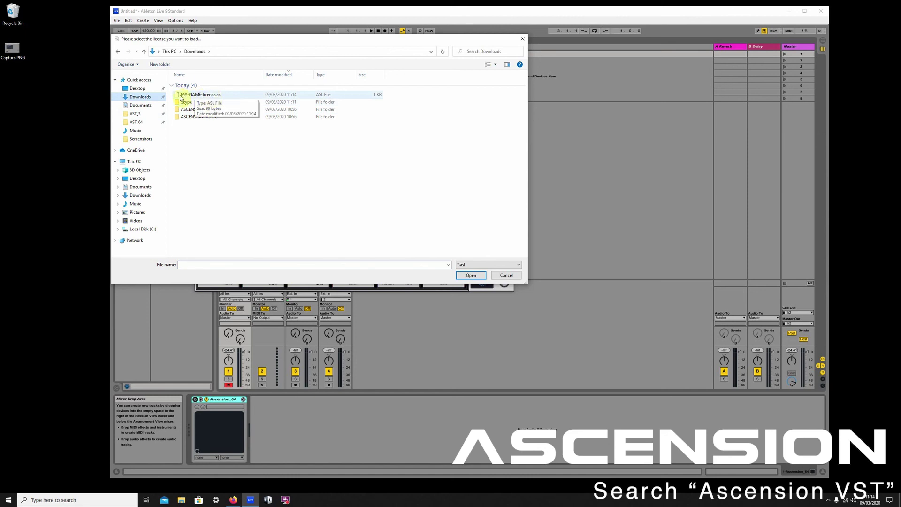
click(179, 98)
click(466, 277)
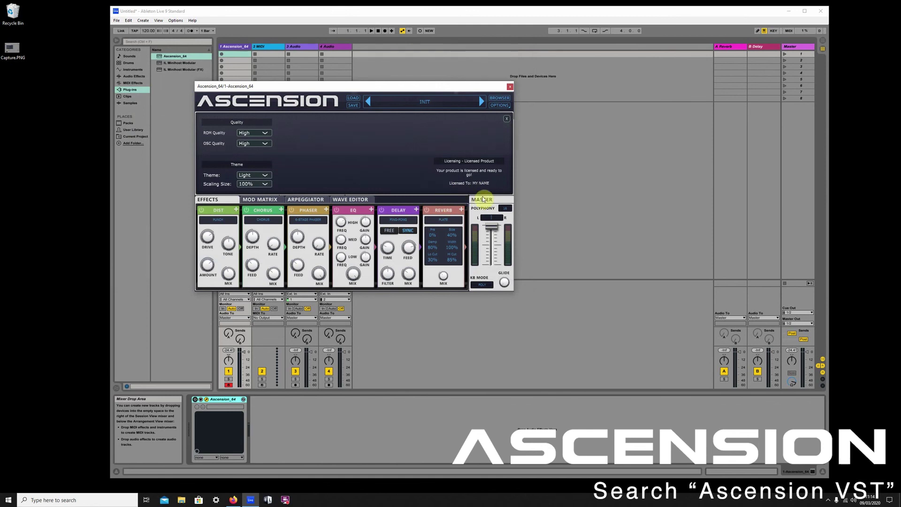
Load the 'PD - The Left Hand of Darkness' preset from Ascension's preset browser
click(506, 120)
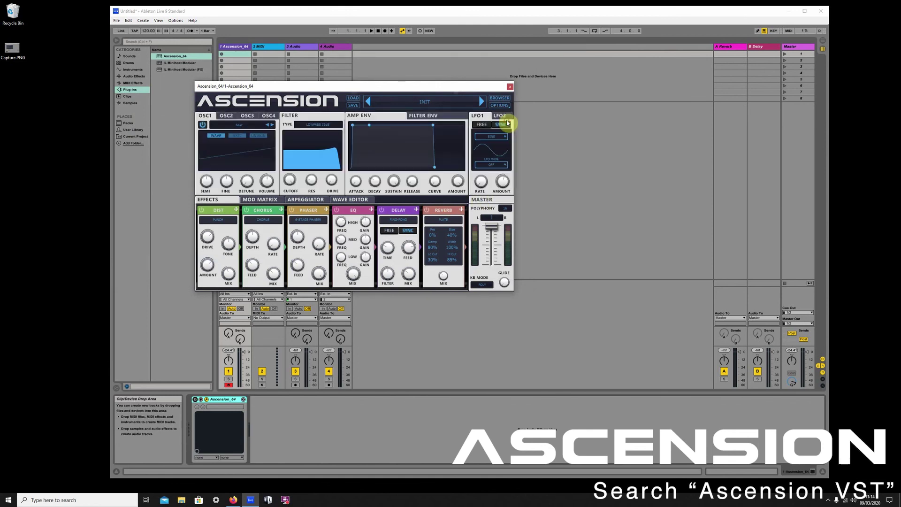
click(502, 98)
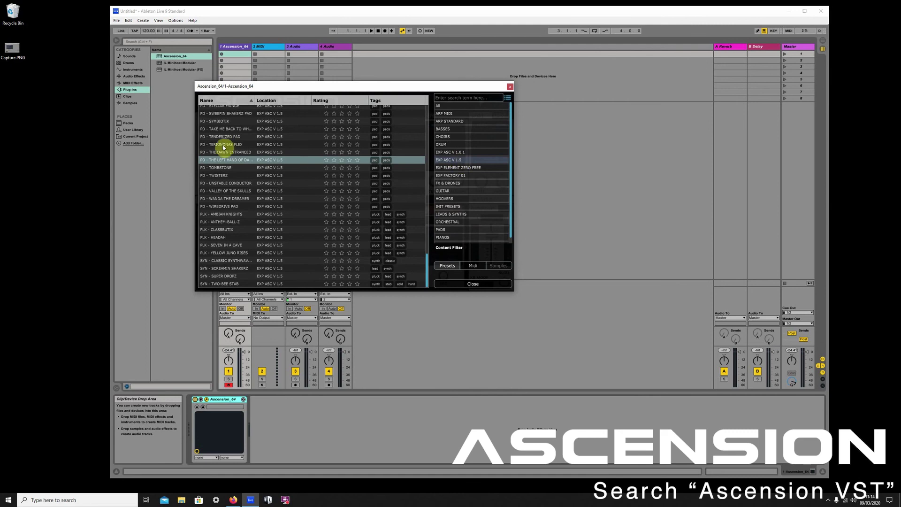
click(226, 160)
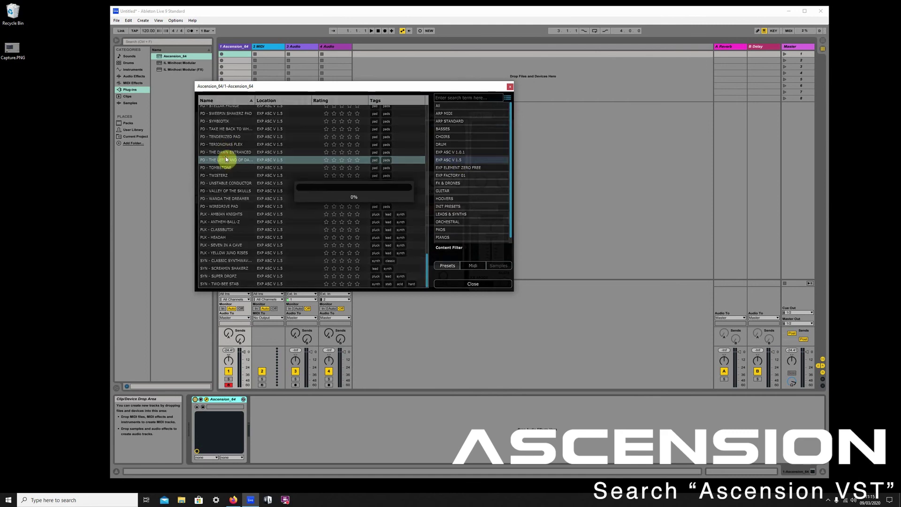
click(471, 286)
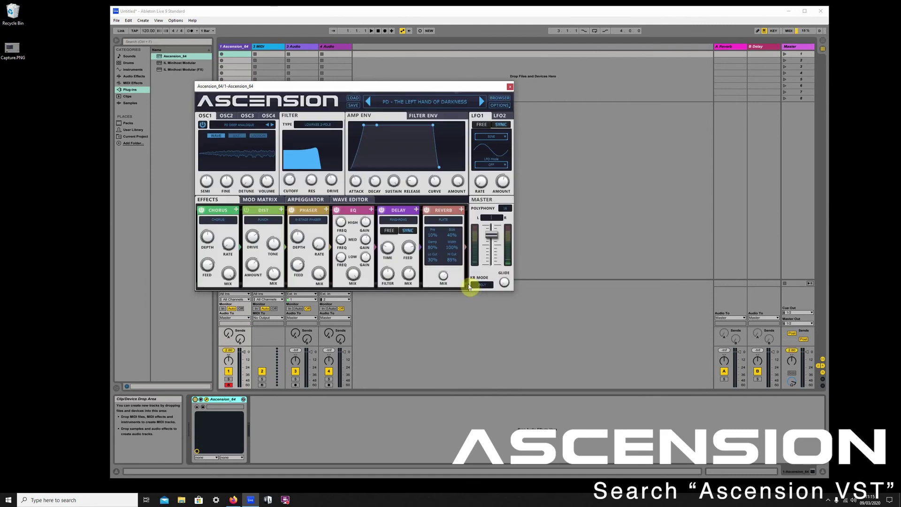